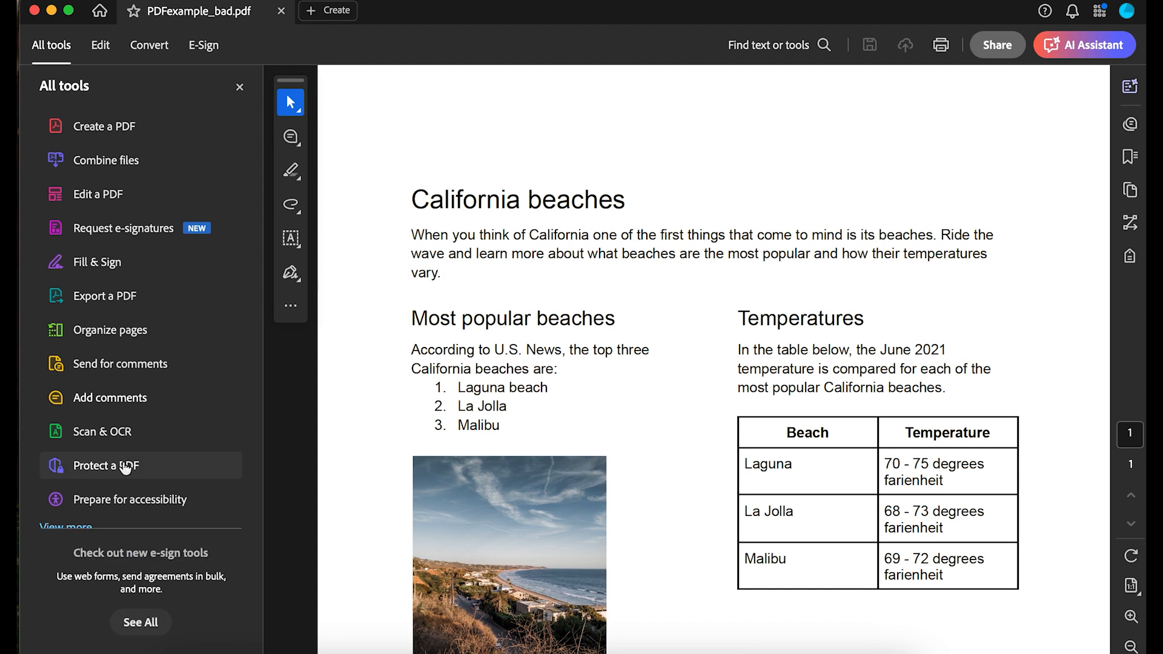
Step: Open the Fix reading order tool from the accessibility tools and keep the page content groups shown
click(140, 499)
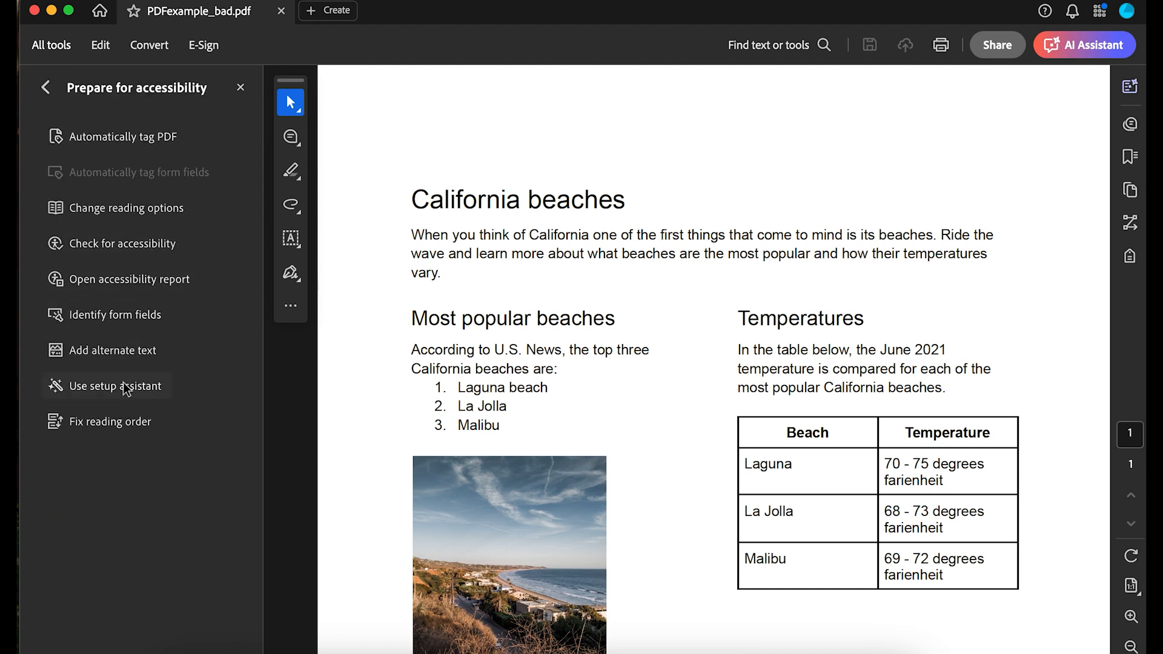
click(109, 422)
drag(182, 86, 246, 78)
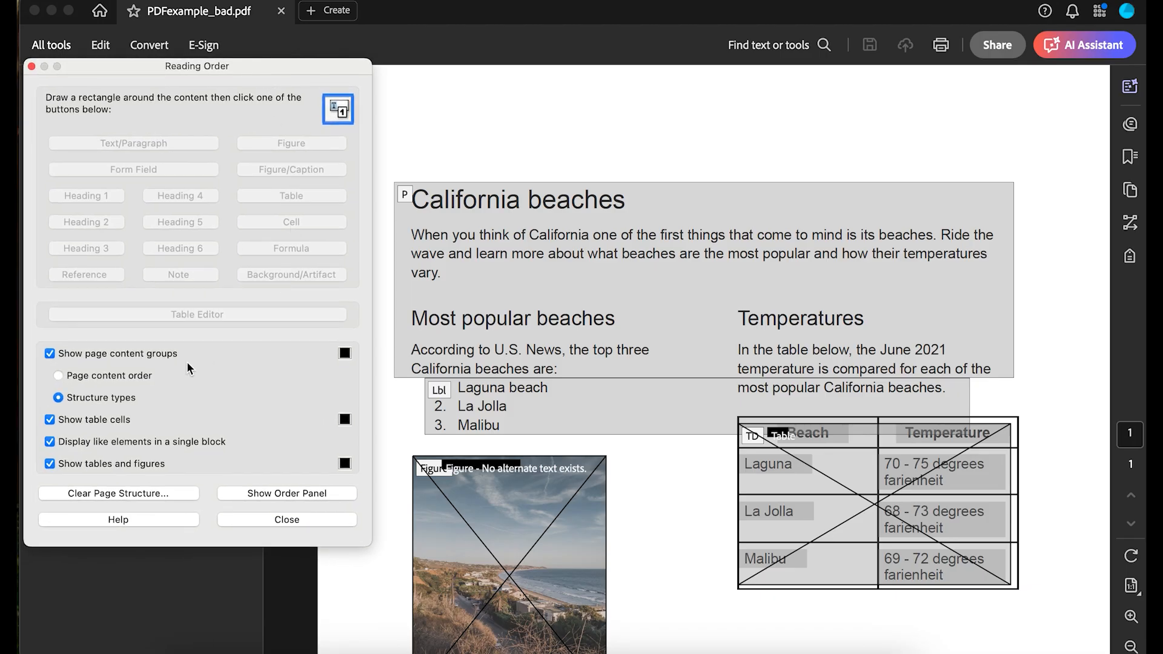
click(50, 354)
click(51, 355)
Step: Tag the "California beaches" block as Heading 1 and the introductory paragraph below the title as Text/Paragraph
click(405, 195)
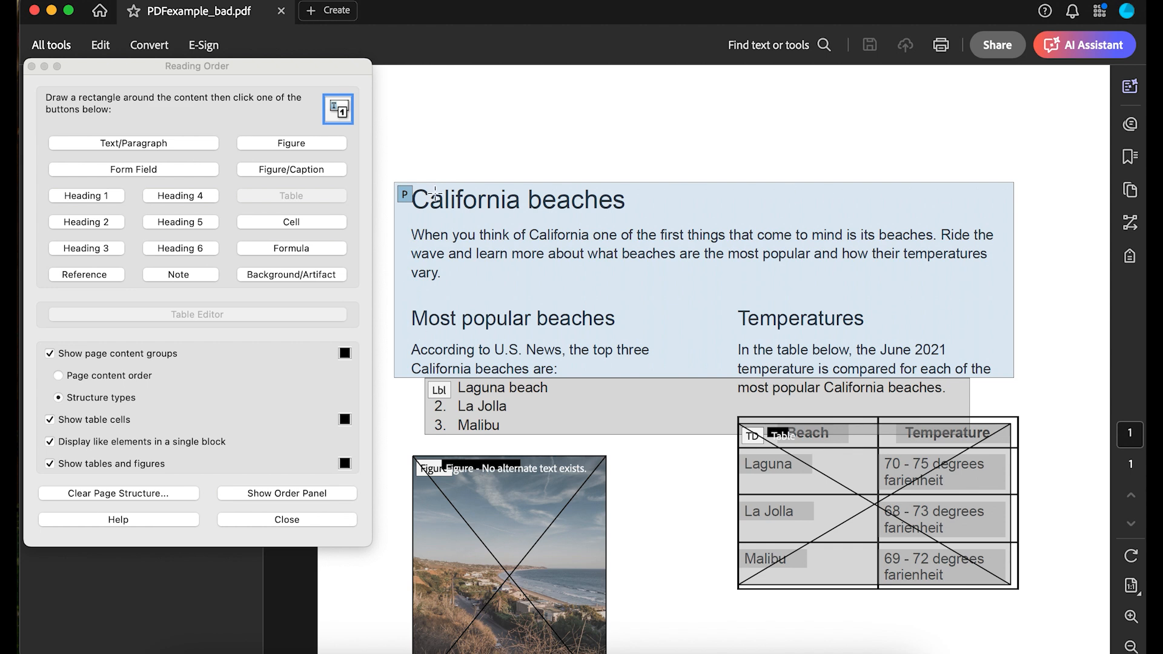
click(109, 197)
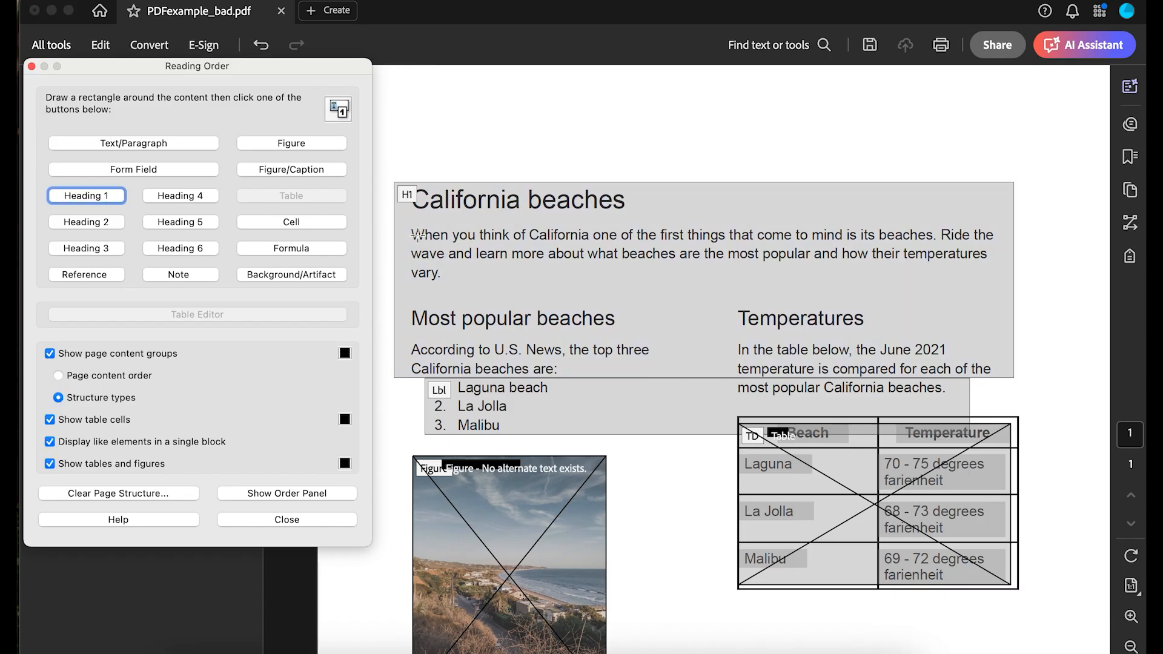
drag(406, 217, 1009, 294)
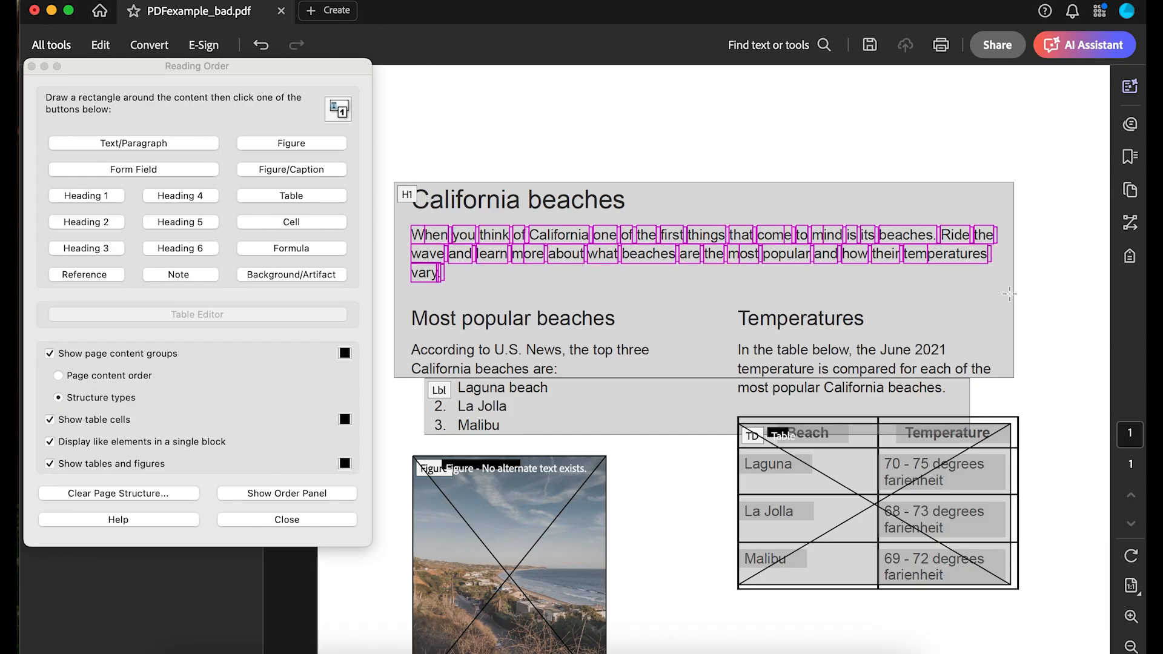
click(202, 145)
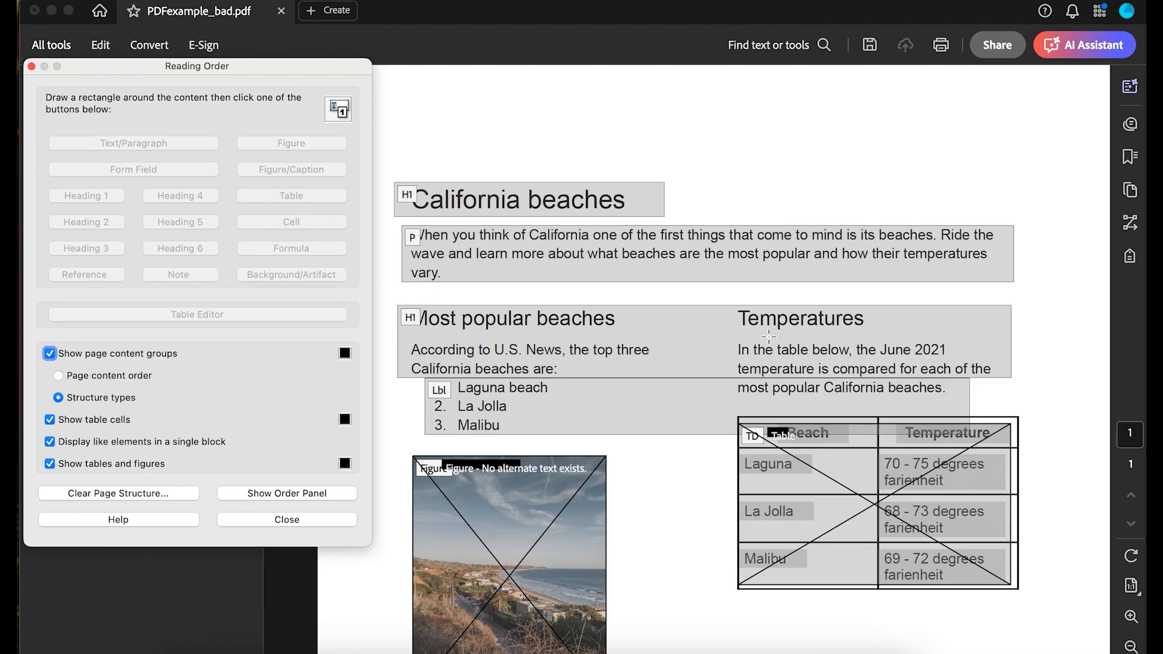
Step: Replace the lower H1 block's structure with Heading 2 on "Most popular beaches" and Text/Paragraph on the "According to U.S. News" text
click(413, 317)
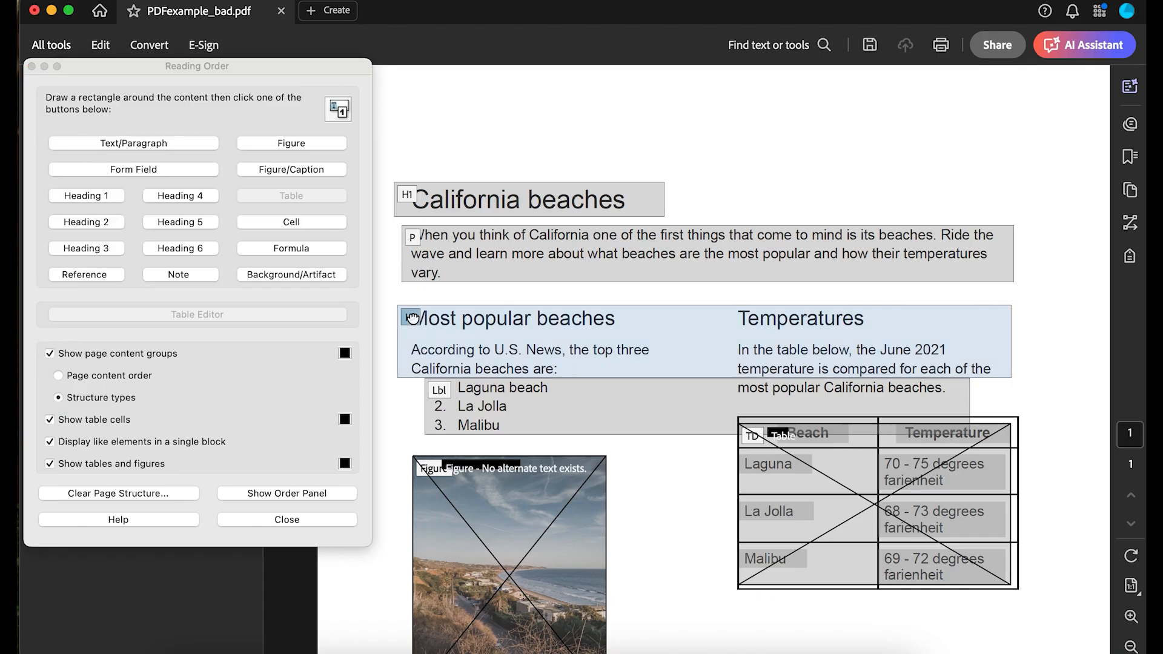
right_click(414, 319)
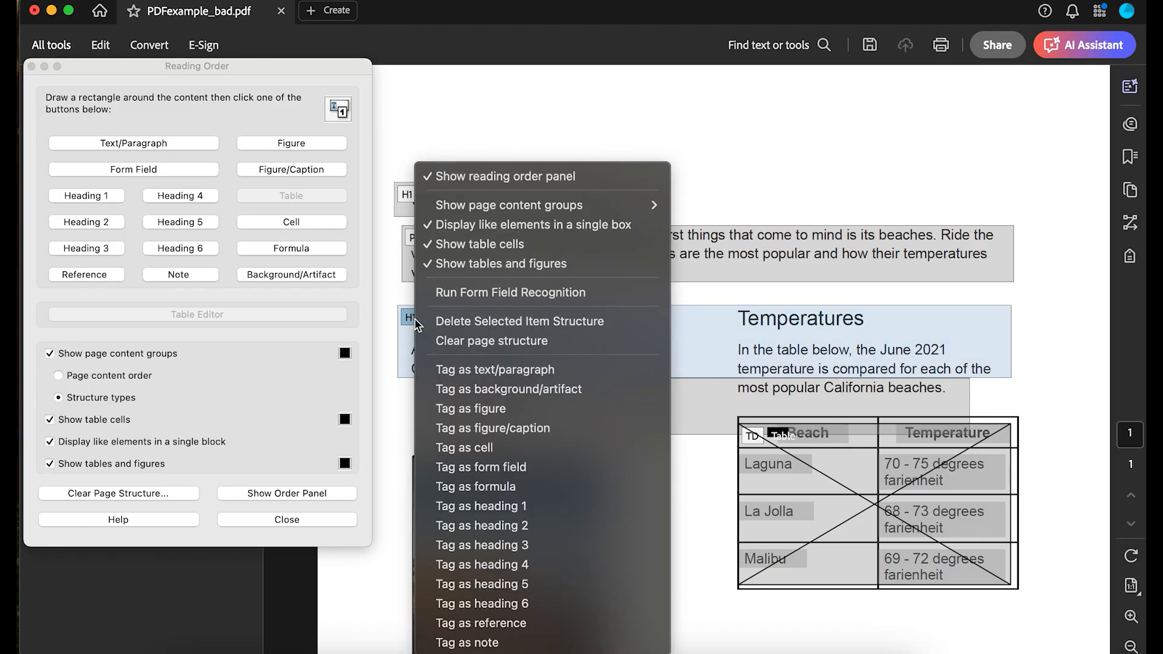
click(468, 325)
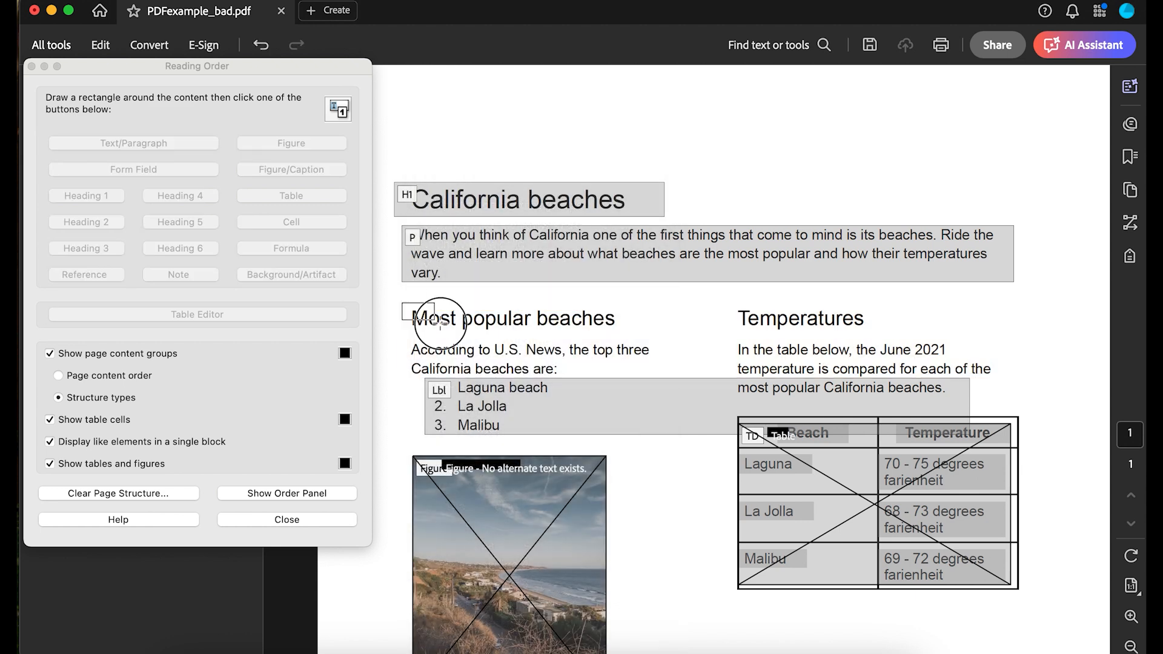
click(86, 222)
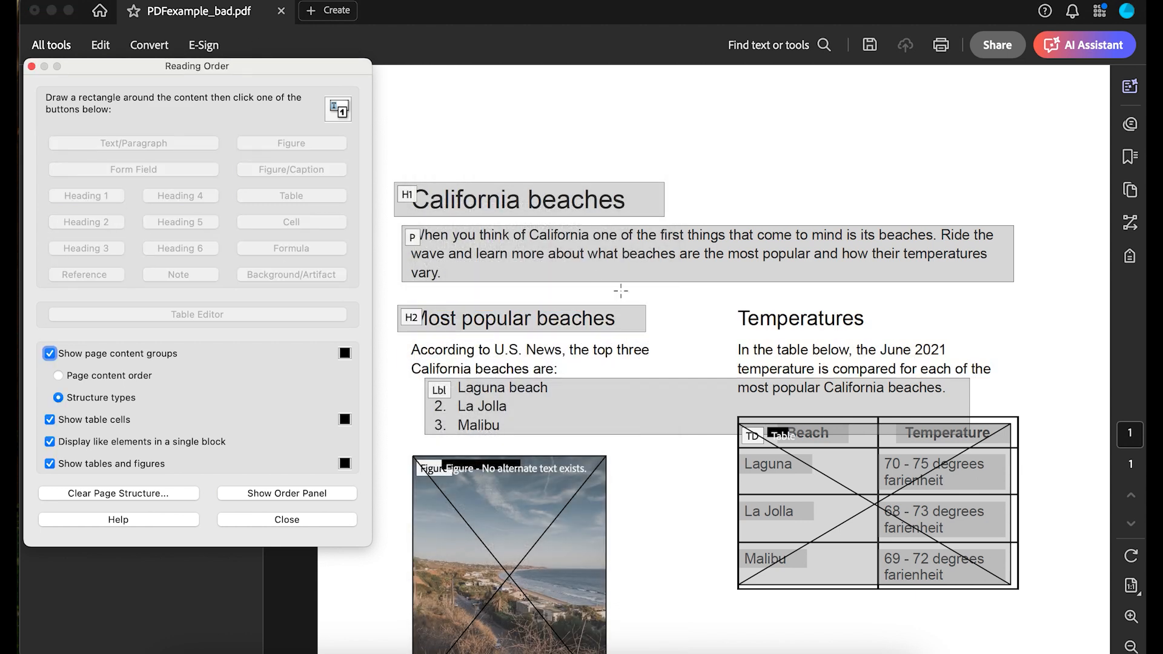
drag(407, 336, 660, 382)
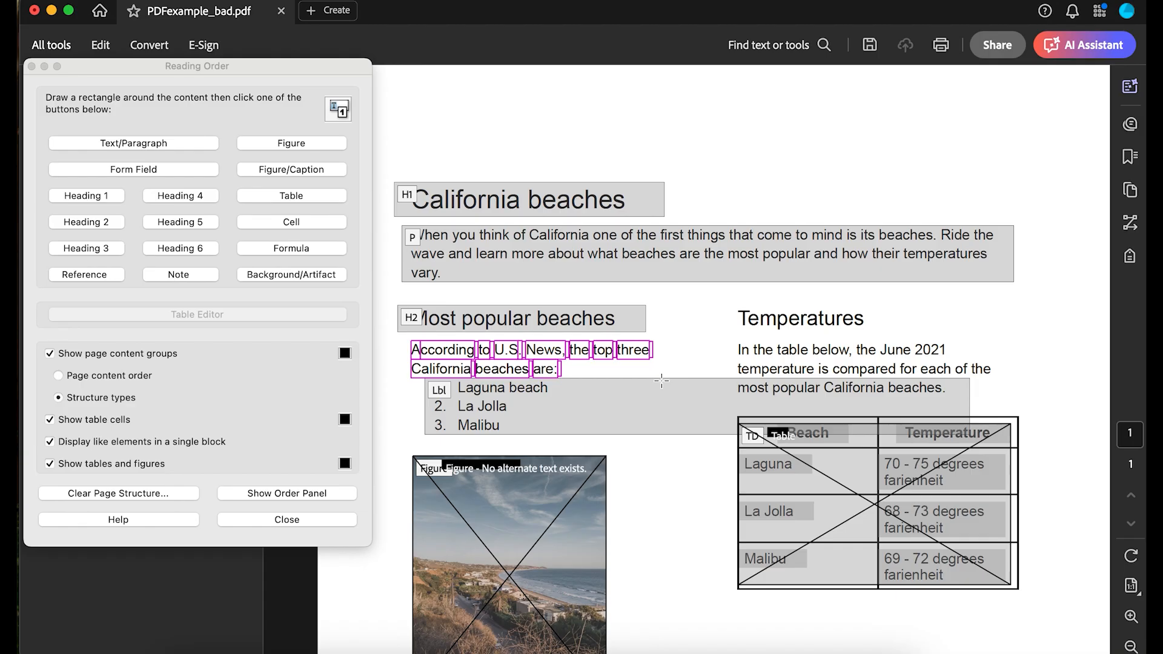
click(98, 143)
Step: Tag "Temperatures" as Heading 2 and the paragraph above the table as Text/Paragraph
drag(730, 303, 876, 332)
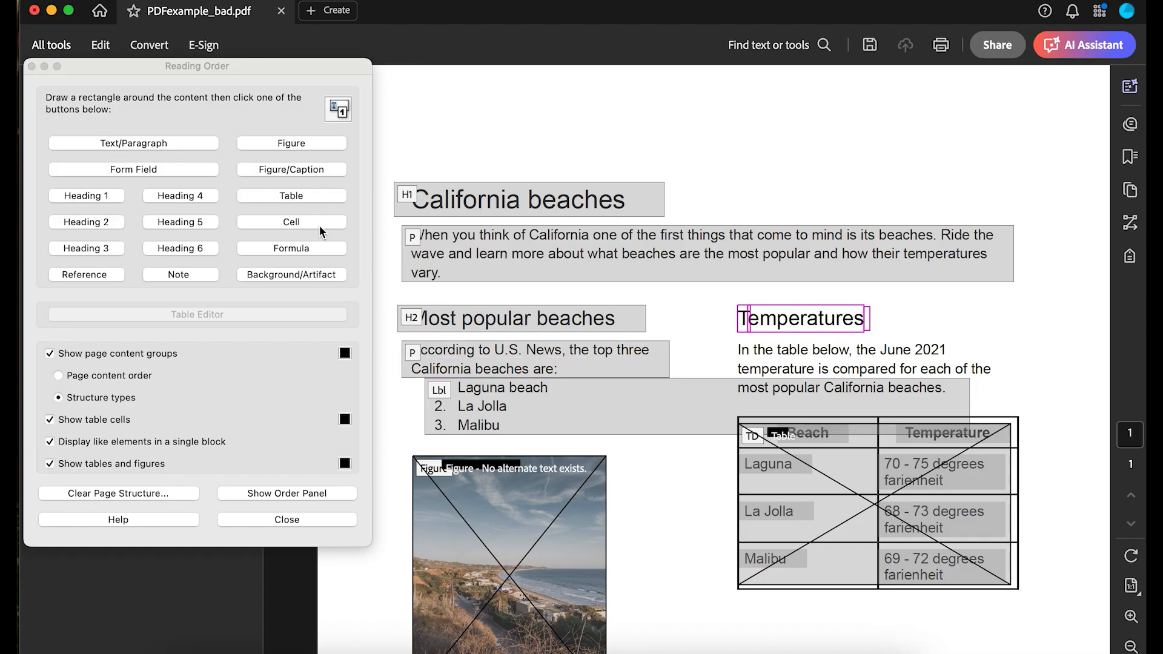
click(107, 225)
drag(729, 333, 1005, 412)
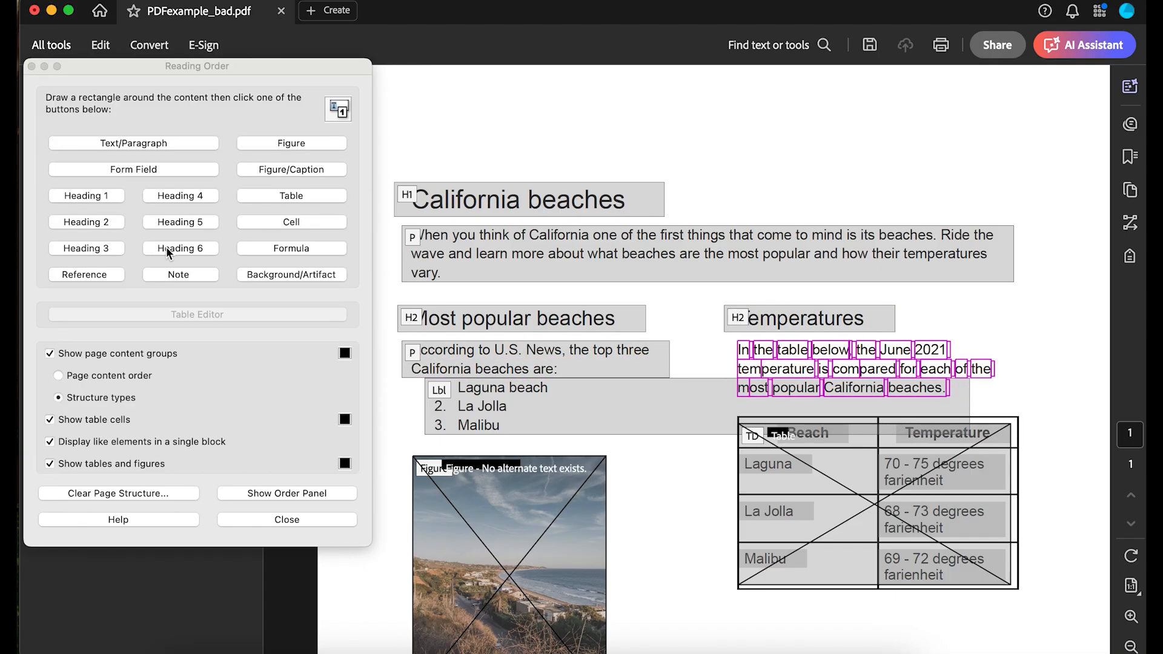
click(109, 143)
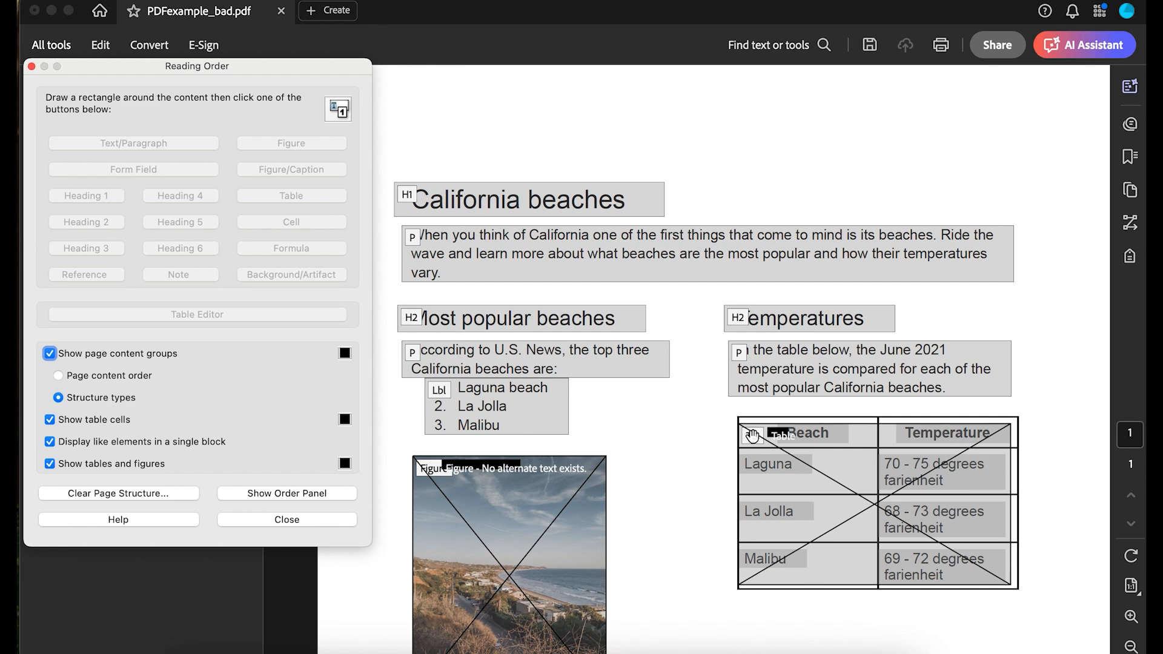
Step: Open the temperature table in the Table Editor and make the "Beach" cell a header cell with Column scope
click(752, 436)
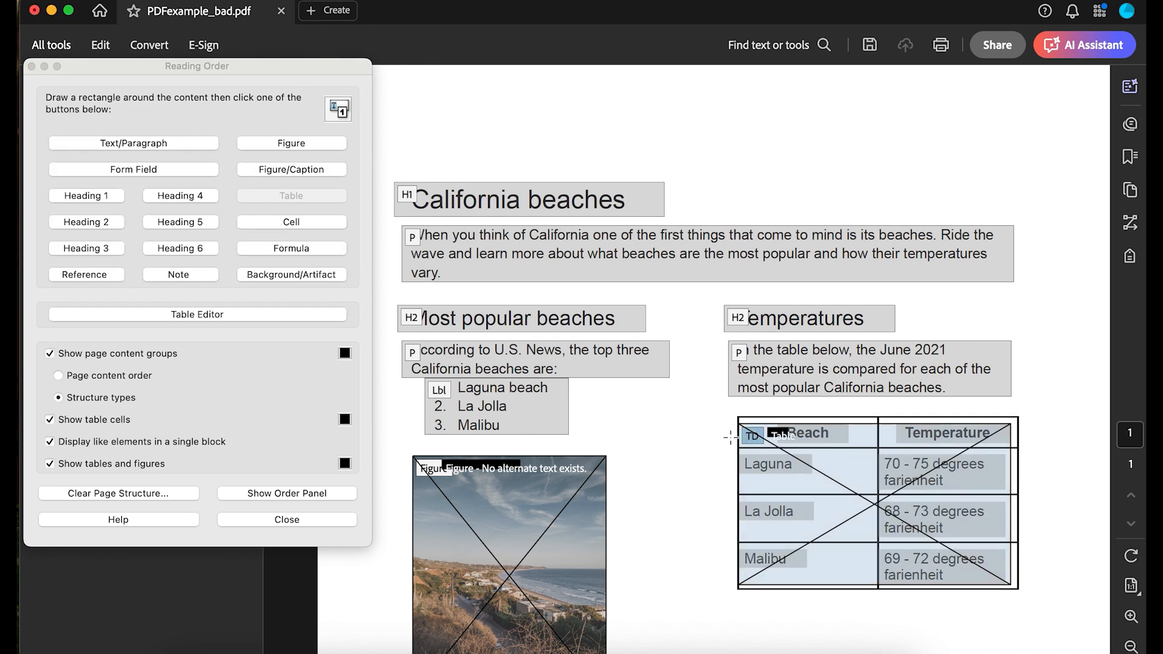
click(253, 314)
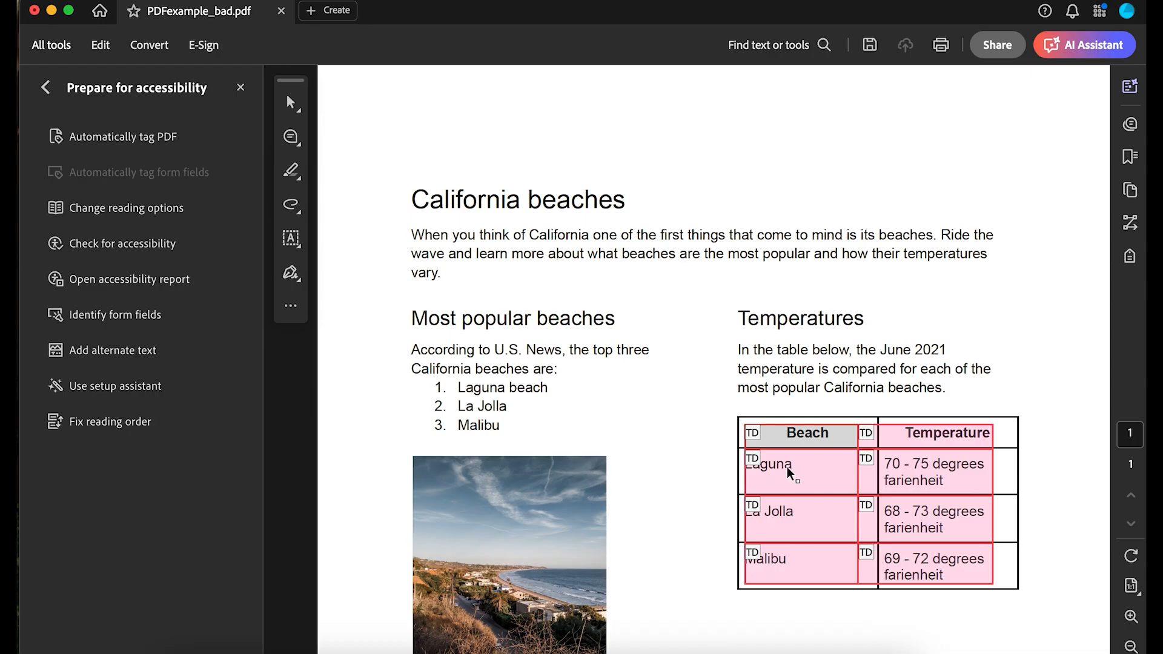
click(752, 433)
right_click(753, 435)
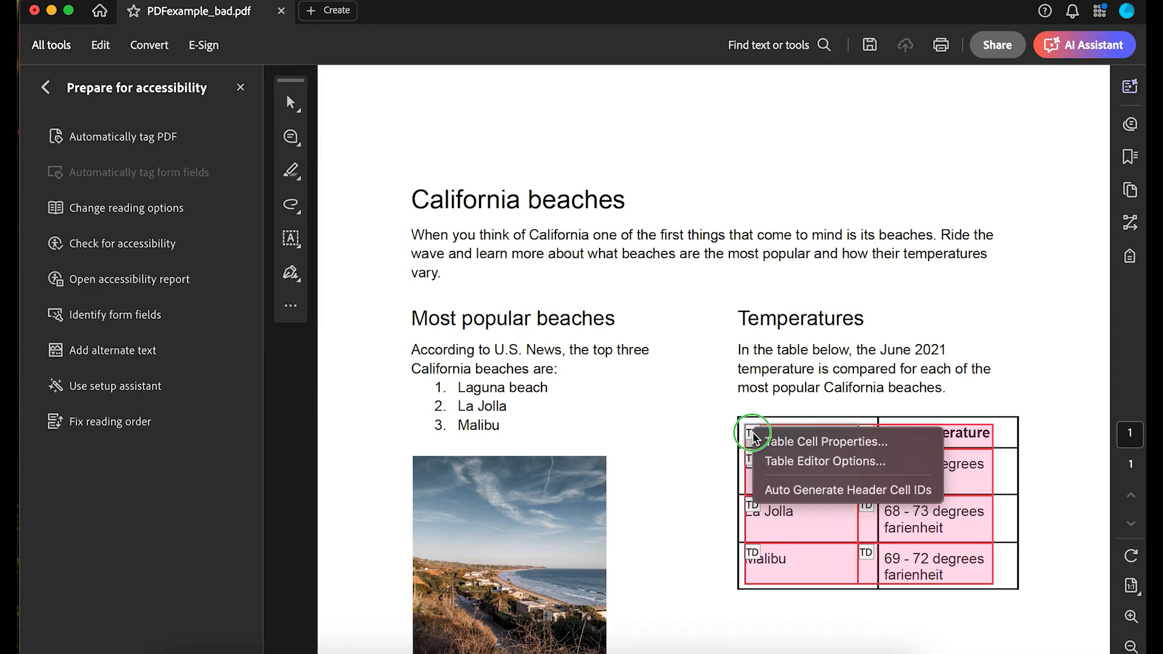
click(786, 447)
click(427, 207)
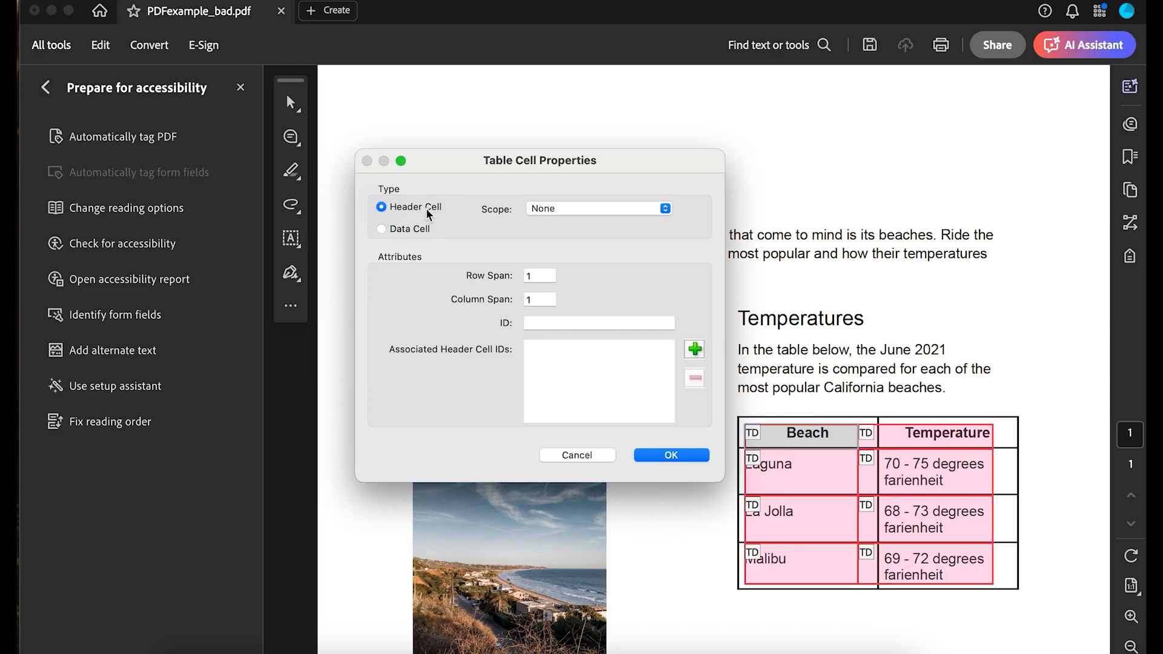
click(550, 211)
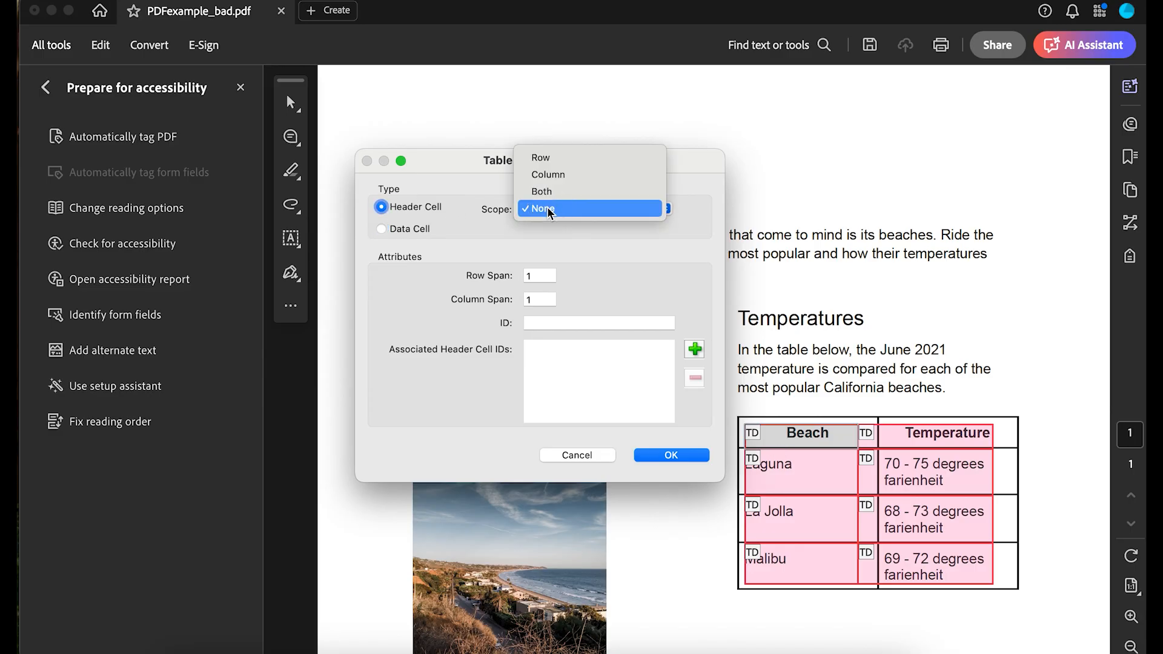
click(565, 175)
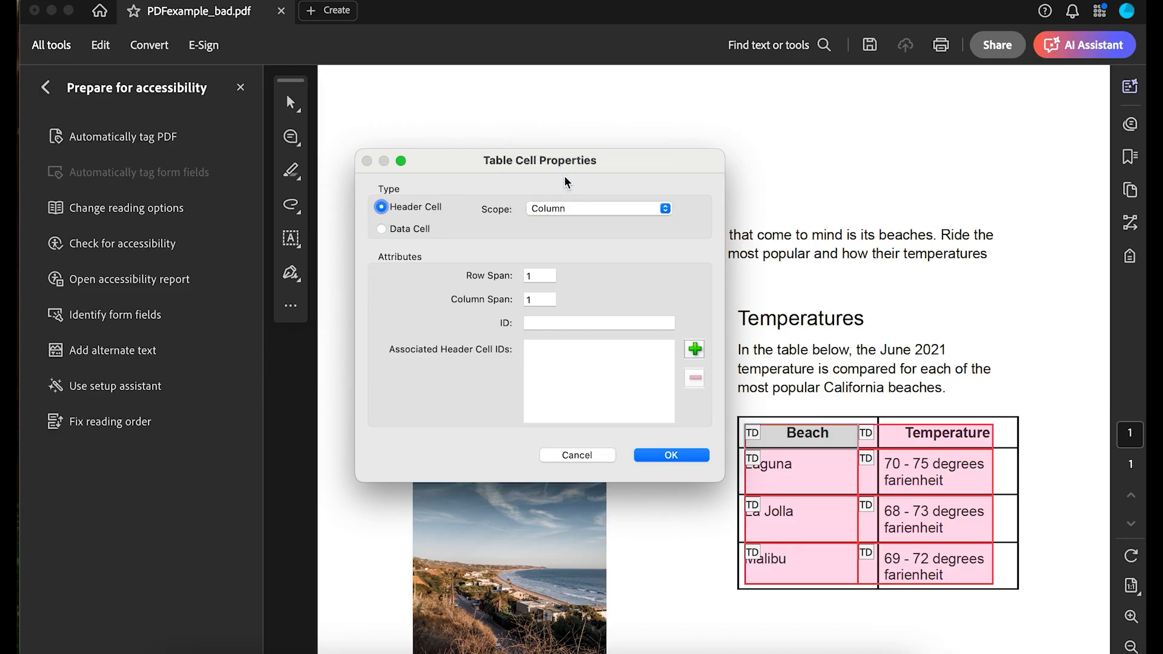
click(666, 456)
Step: Make the table's "Temperature" cell a header cell with Column scope and leave the table editor
right_click(867, 442)
click(875, 446)
click(381, 207)
click(598, 208)
click(552, 176)
click(681, 459)
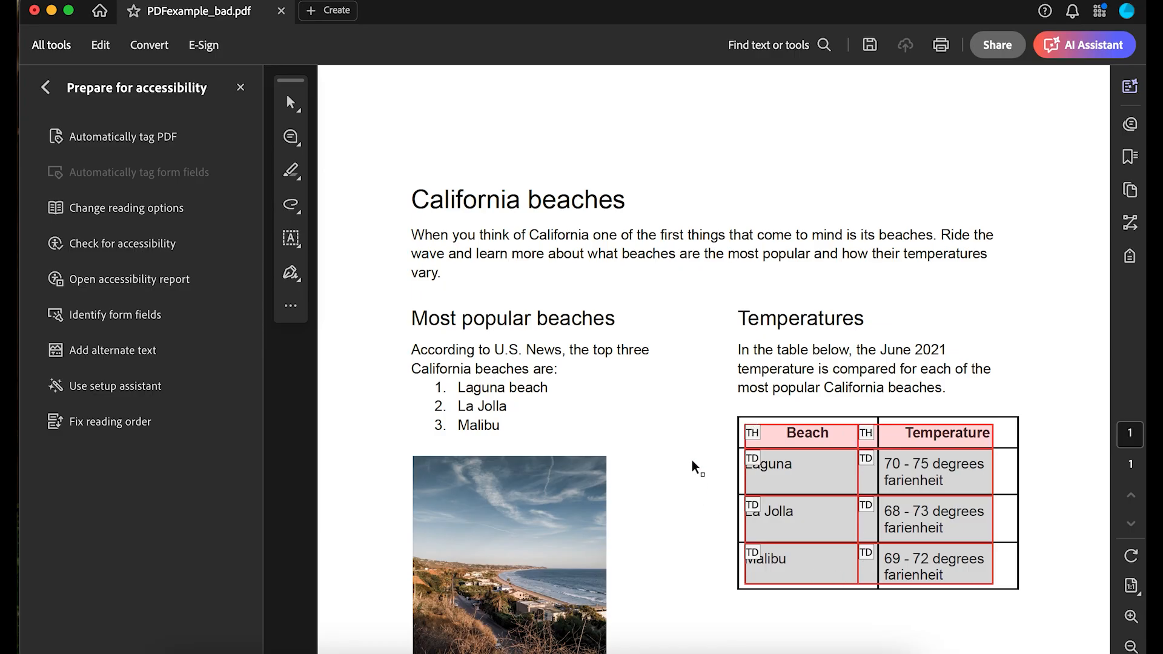
click(666, 400)
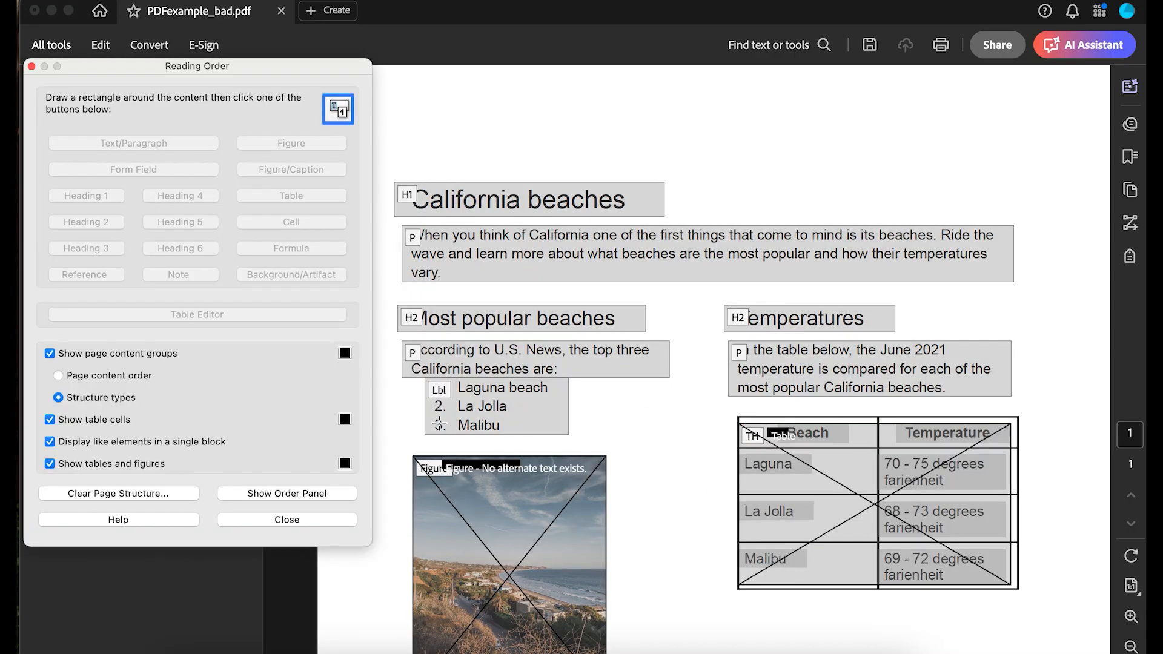
Step: Show the reading order list and move the Reading Order dialog clear of the page content
click(262, 493)
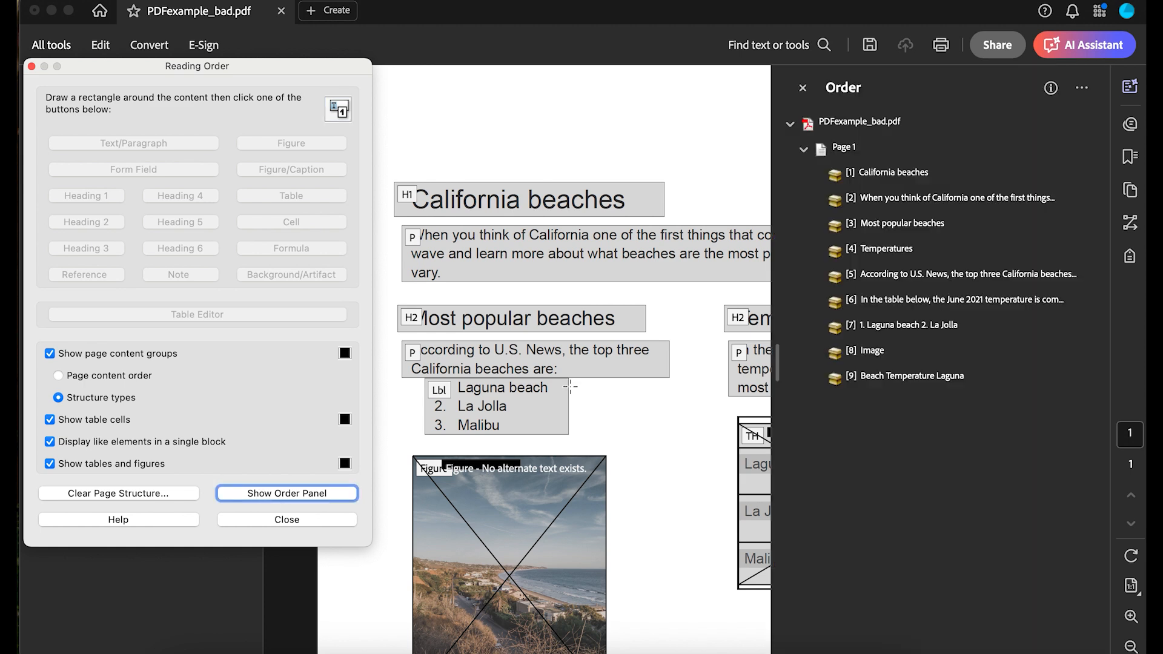
drag(264, 67, 257, 319)
drag(327, 315, 266, 359)
scroll(507, 326, right, 2)
scroll(507, 326, down, 1)
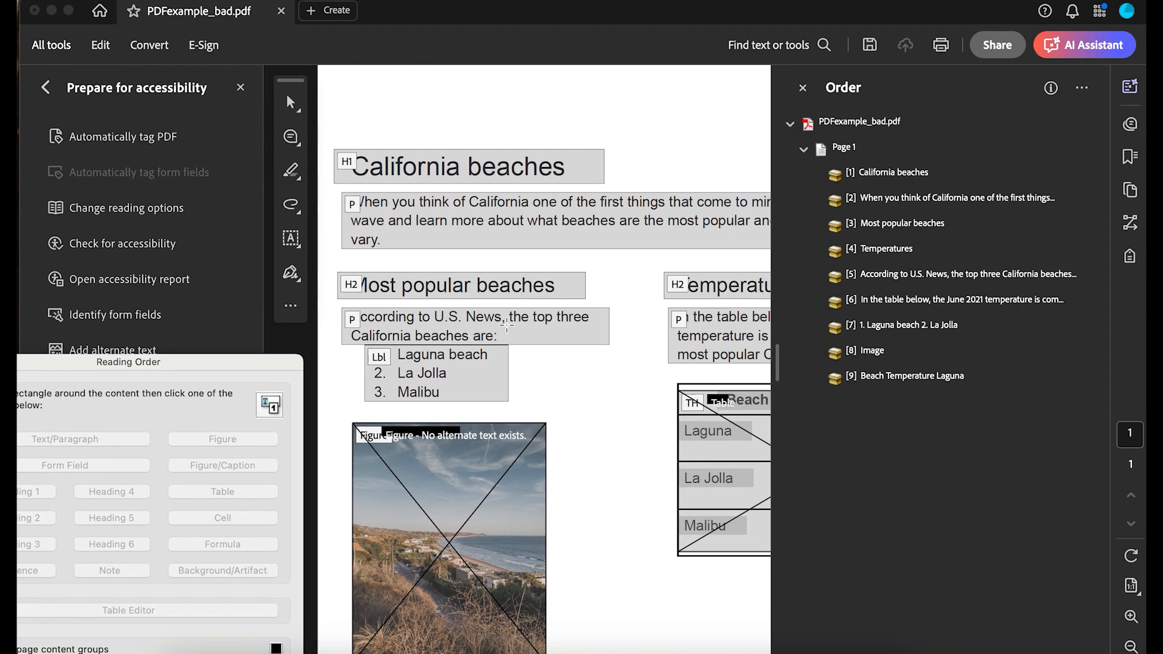
Step: Check the first six reading order entries one by one against their highlighted blocks on the page
click(882, 176)
click(883, 199)
click(884, 224)
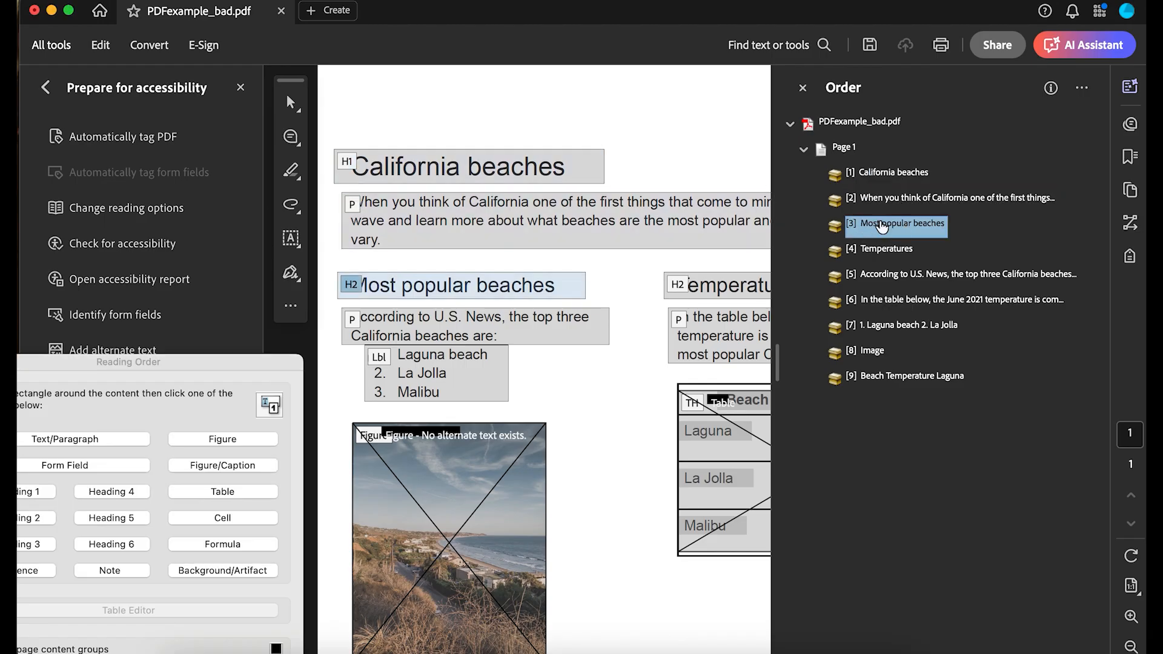
click(882, 250)
scroll(597, 327, right, 1)
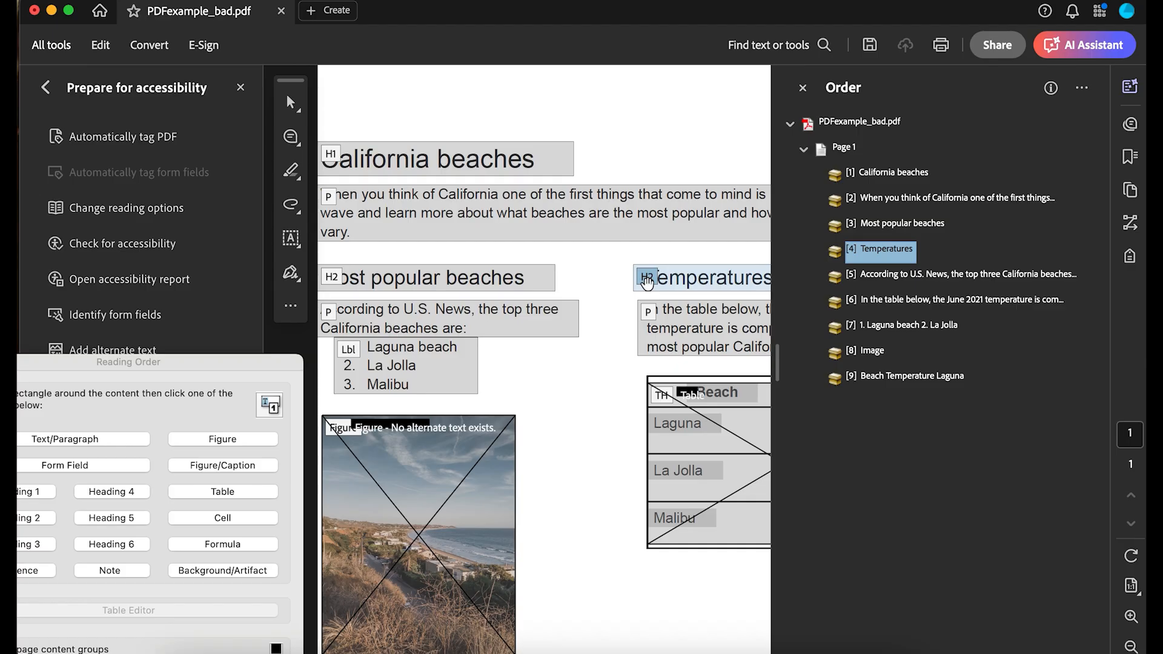
key(Down)
key(Down)
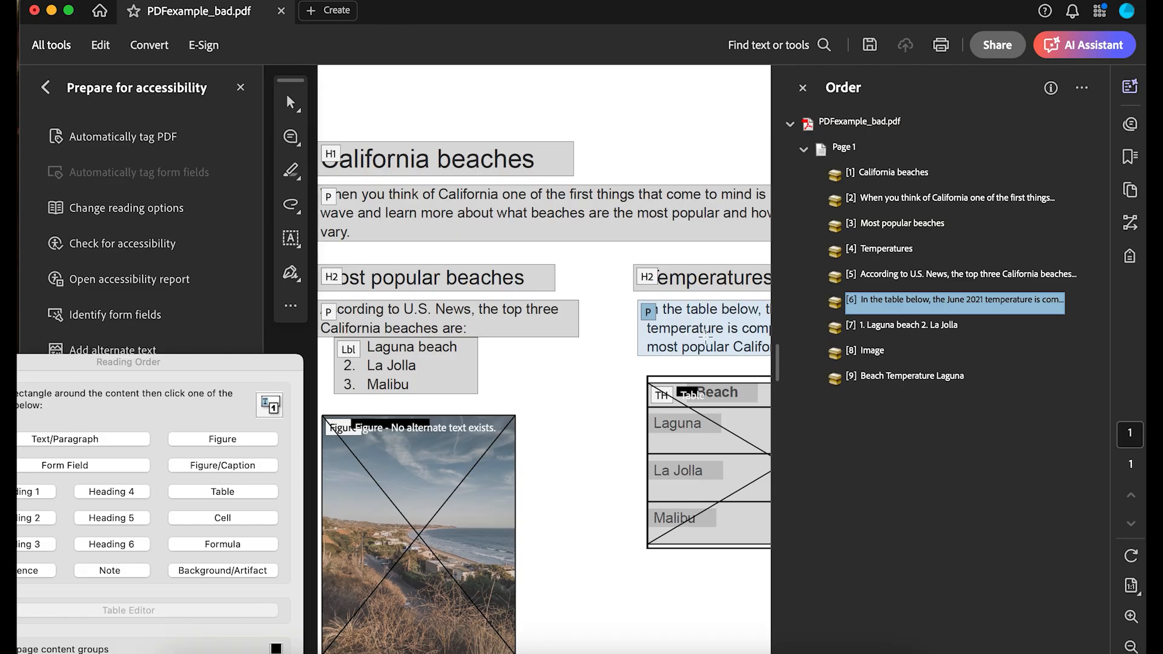
Step: Move the "According to U.S. News" paragraph and the numbered beach list, in that order, directly after "Most popular beaches" in the reading order
click(888, 223)
click(882, 273)
drag(883, 274, 880, 235)
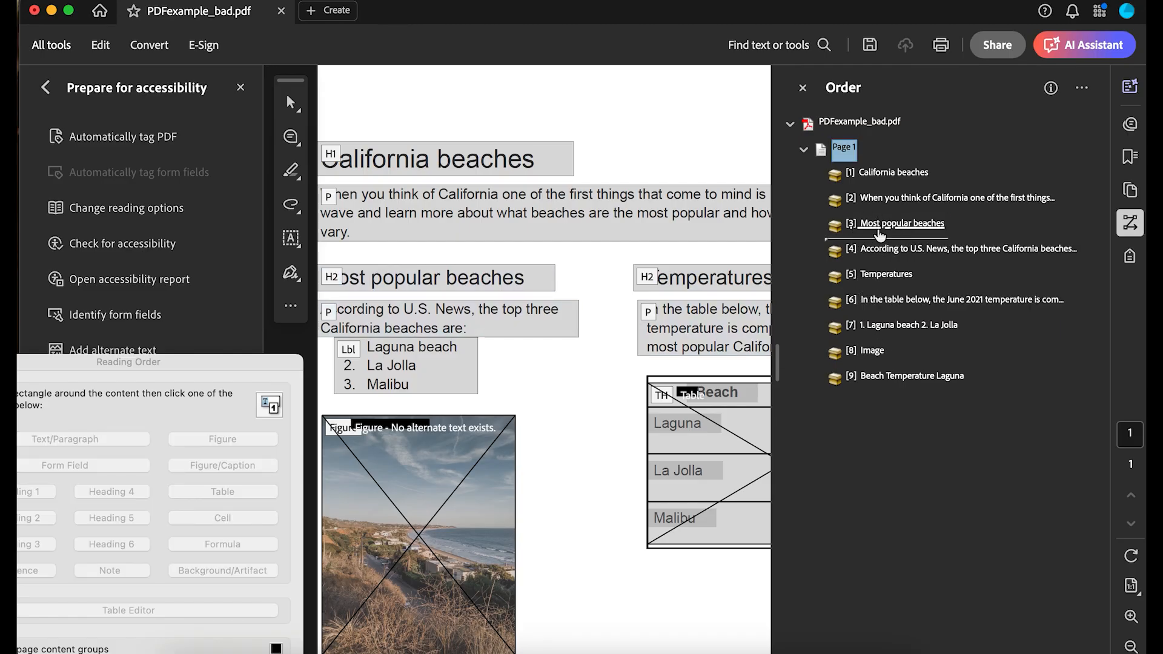
click(880, 253)
click(876, 325)
drag(876, 325, 872, 279)
Step: Move the image directly after the numbered beach list in the reading order and check the remaining entries
click(868, 351)
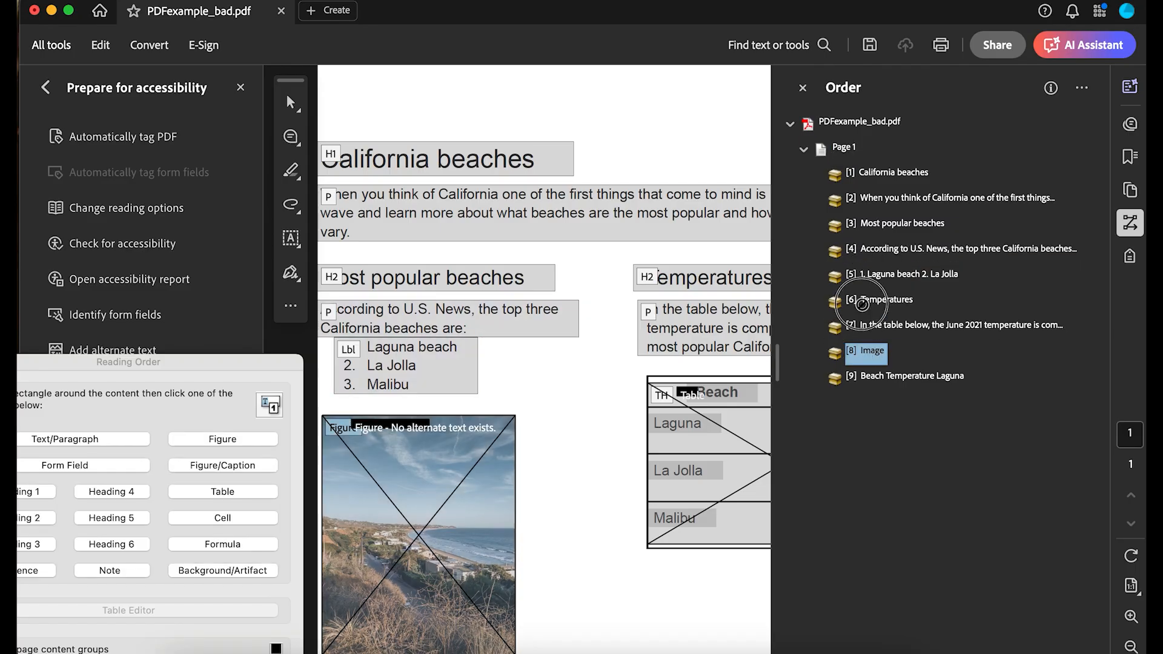
drag(868, 350, 867, 286)
click(873, 325)
click(872, 351)
click(867, 376)
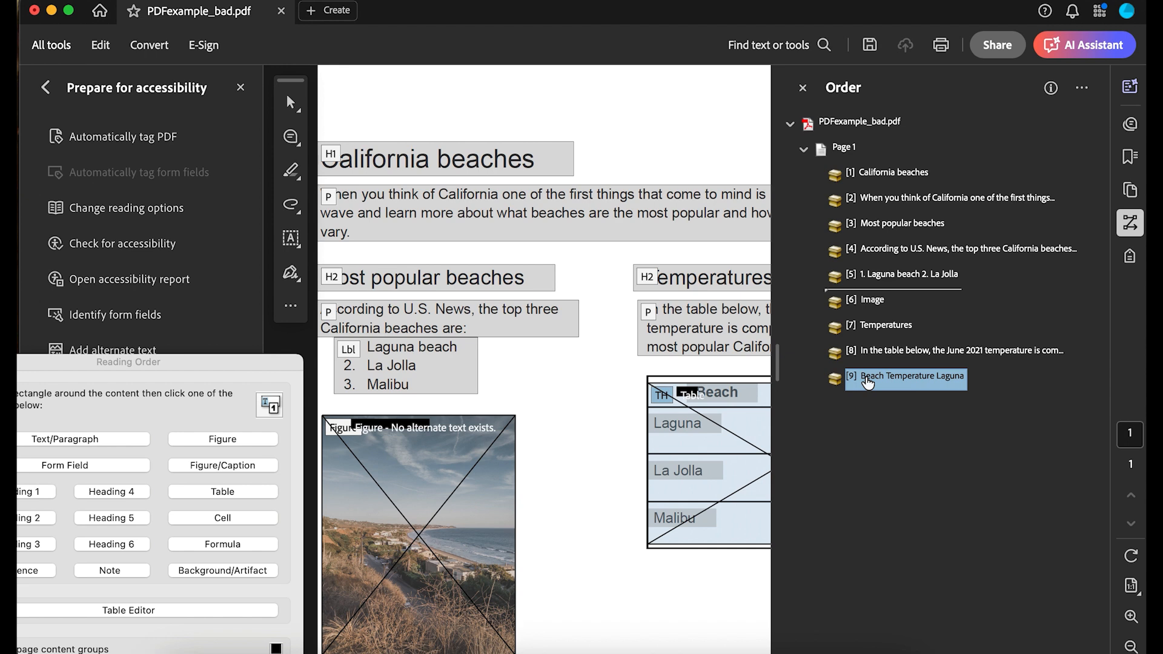